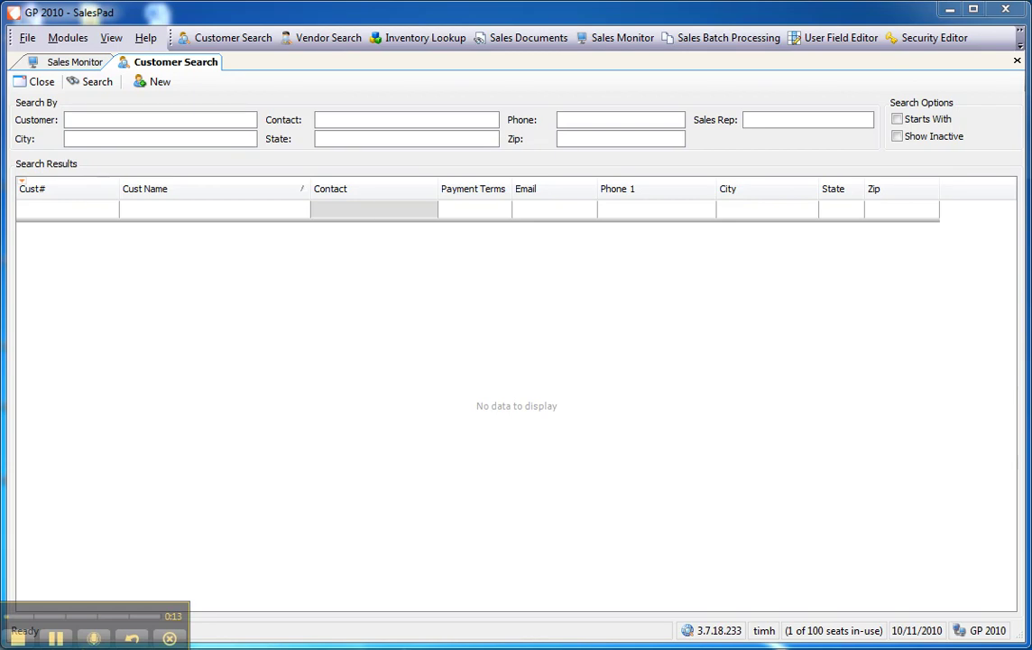
Open the User Field Editor to view the Customer user fields such as xAcres, then close it
click(830, 39)
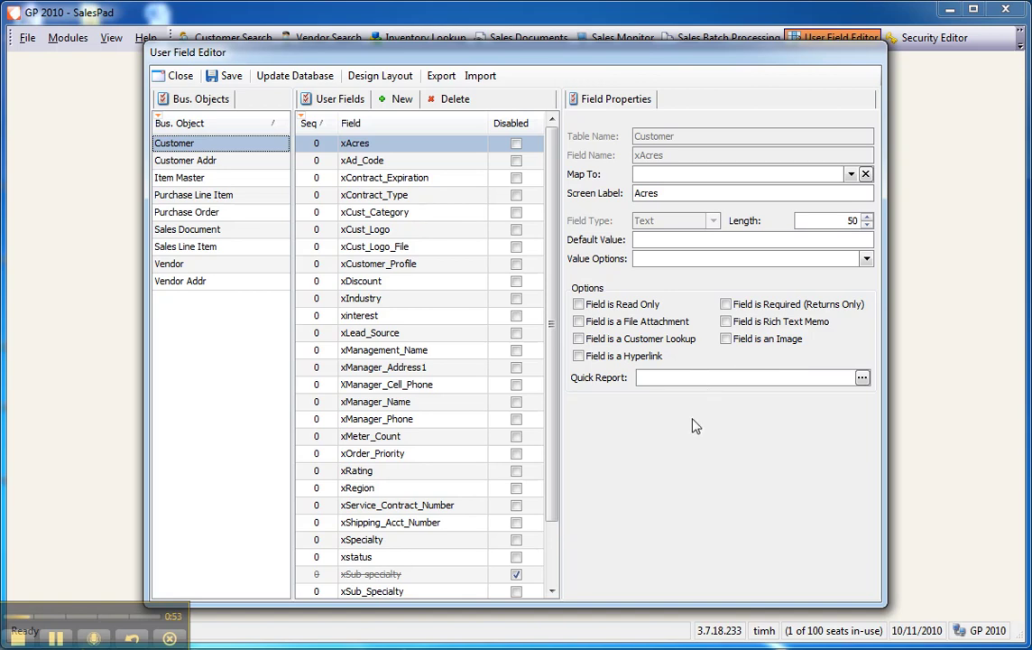
click(172, 79)
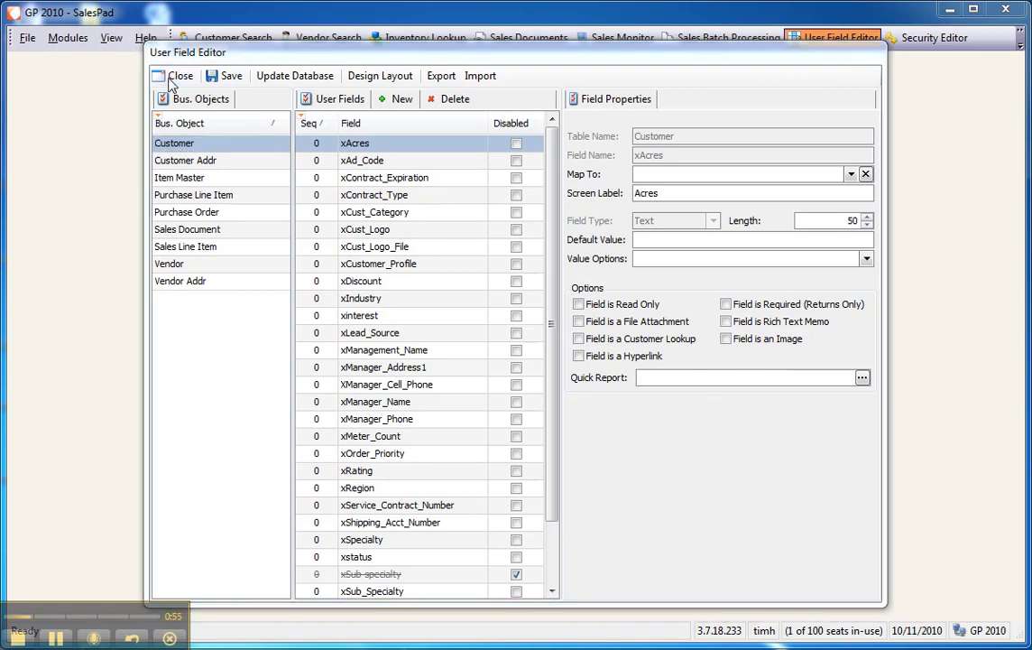
Confirm closing the editor, search customers for 'blue', open Blue Yonder Airlines and dismiss its note
click(574, 391)
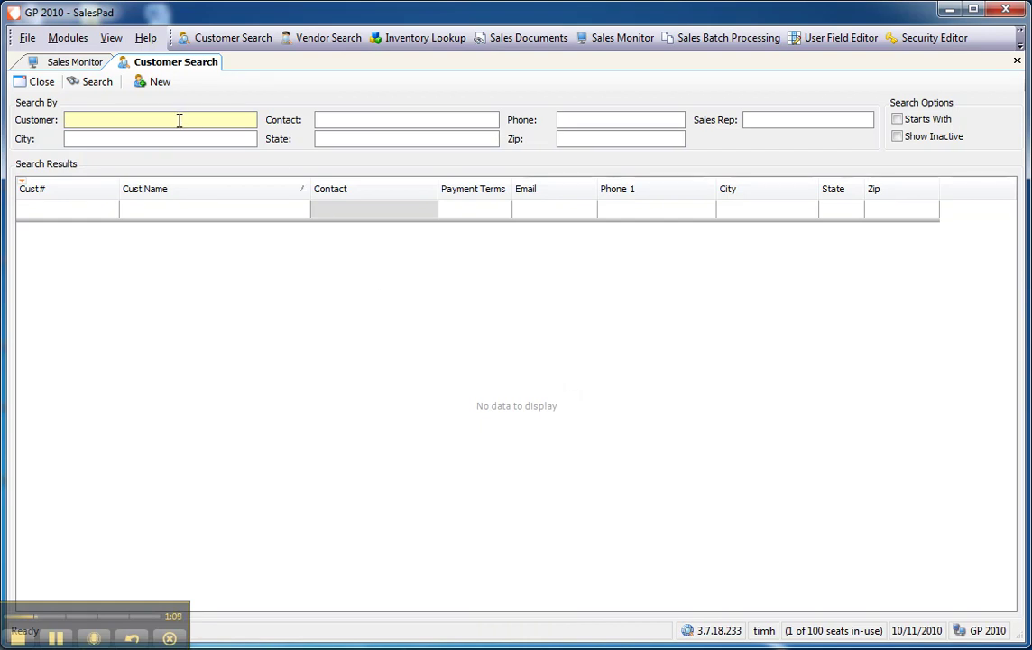
text(blue)
key(Return)
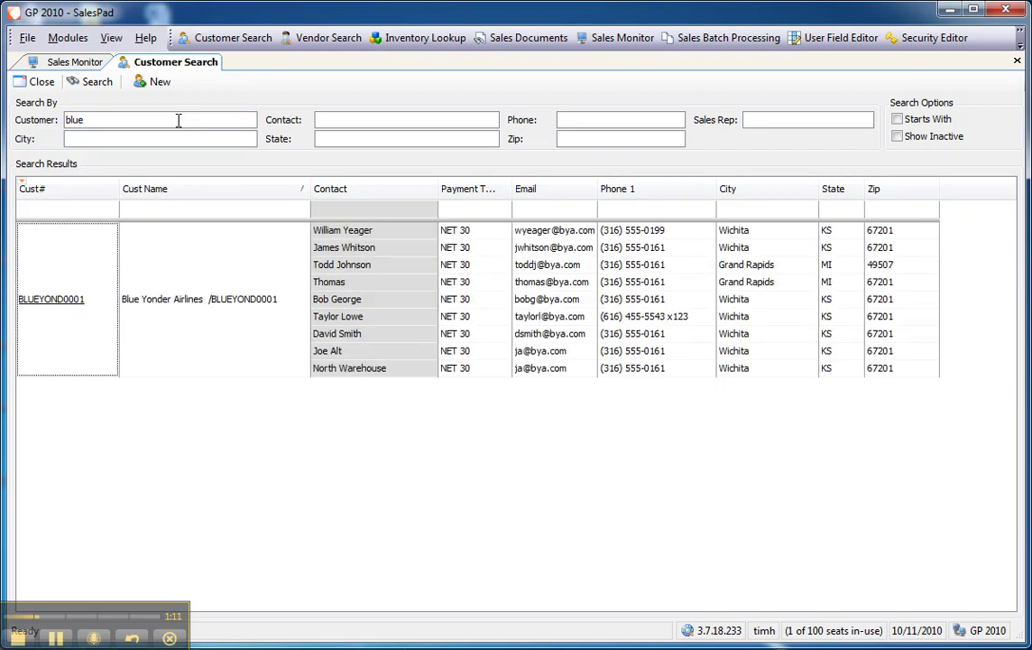
click(52, 301)
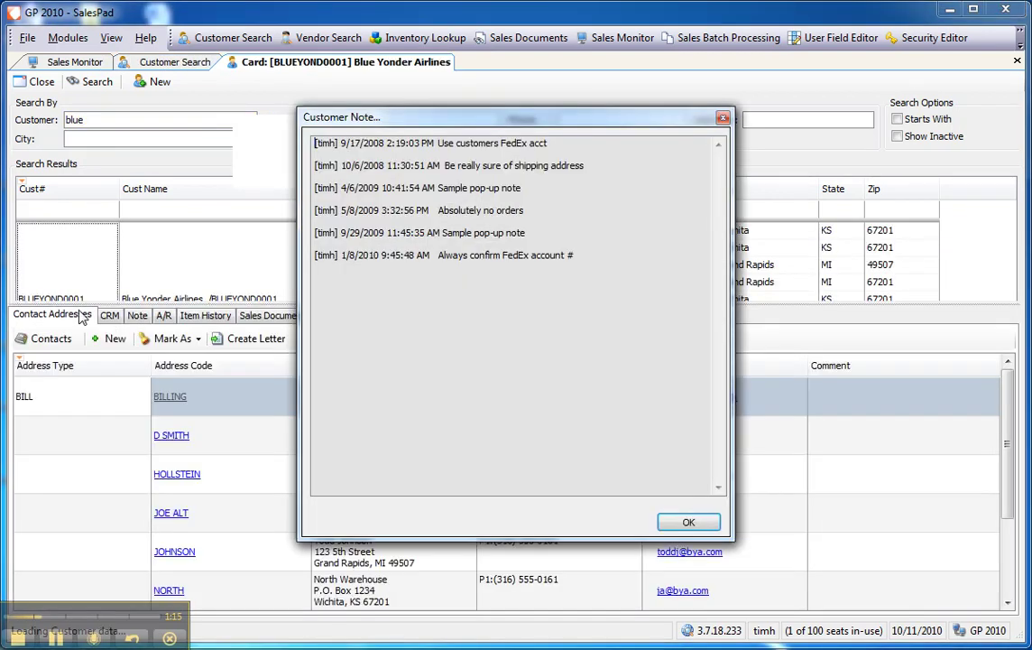
click(691, 525)
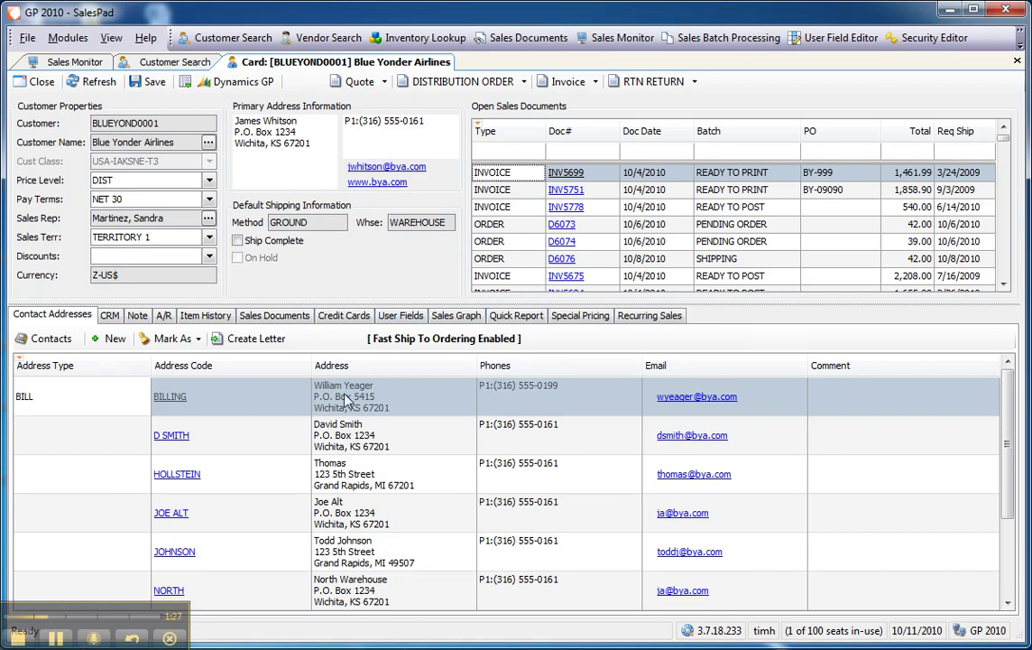
Set Blue Yonder's Industry user field to Greenhouses
click(406, 317)
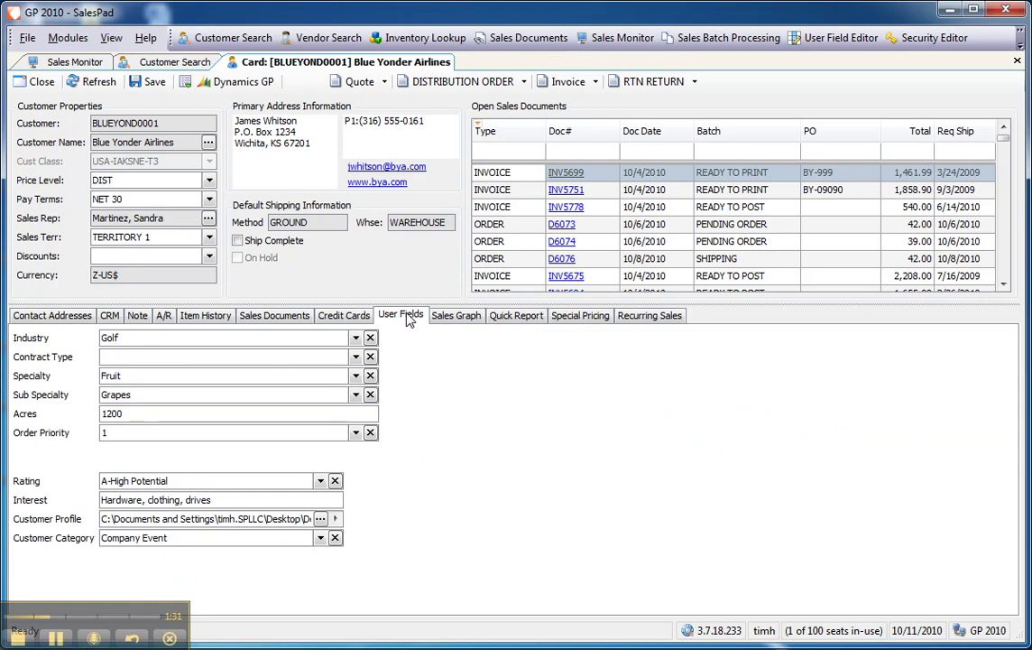
click(357, 338)
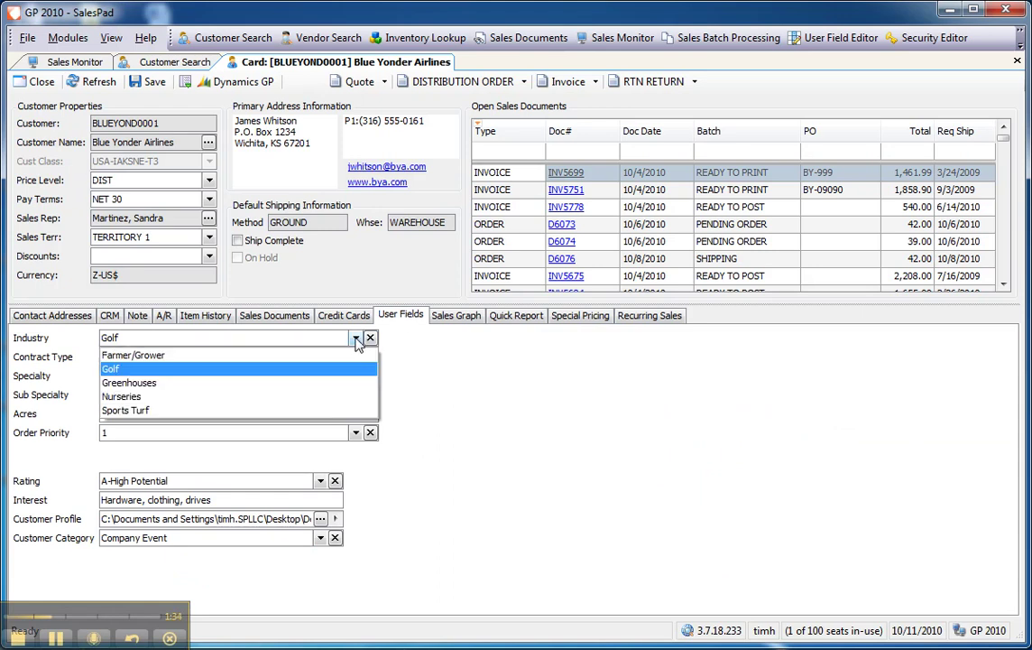
click(203, 383)
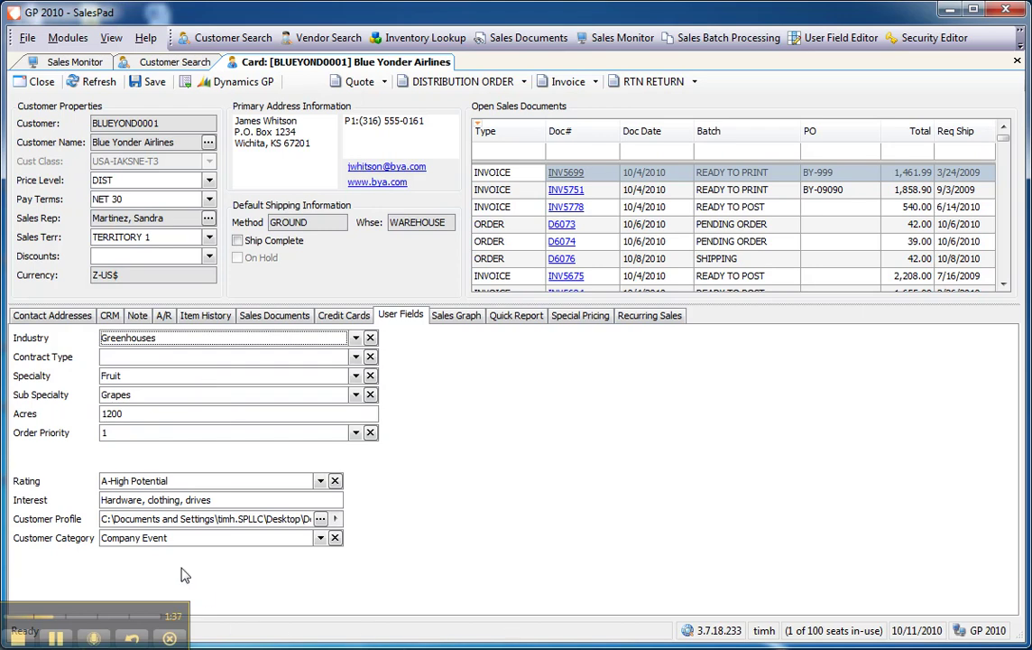
Link item-sales-options.pdf as the Customer Profile file, open it to check, then close Reader
click(160, 519)
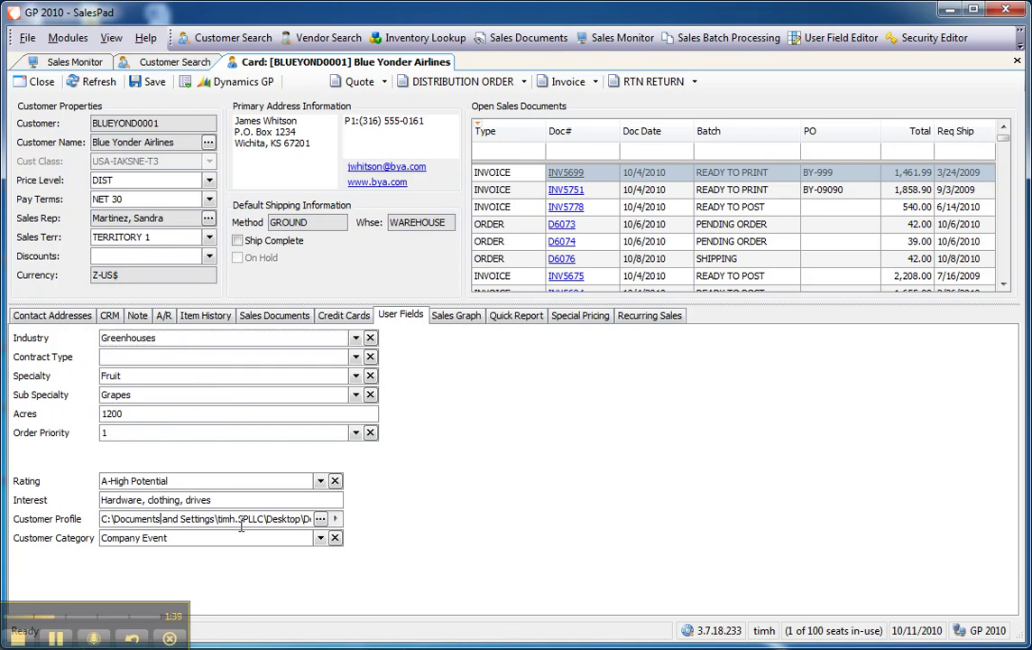
click(320, 518)
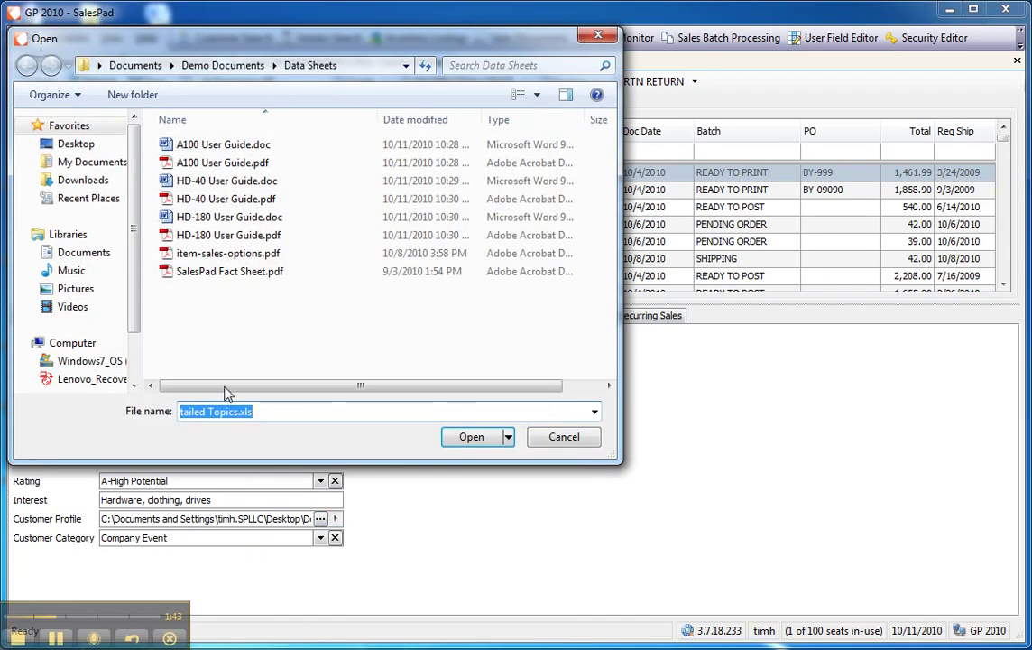
double_click(194, 252)
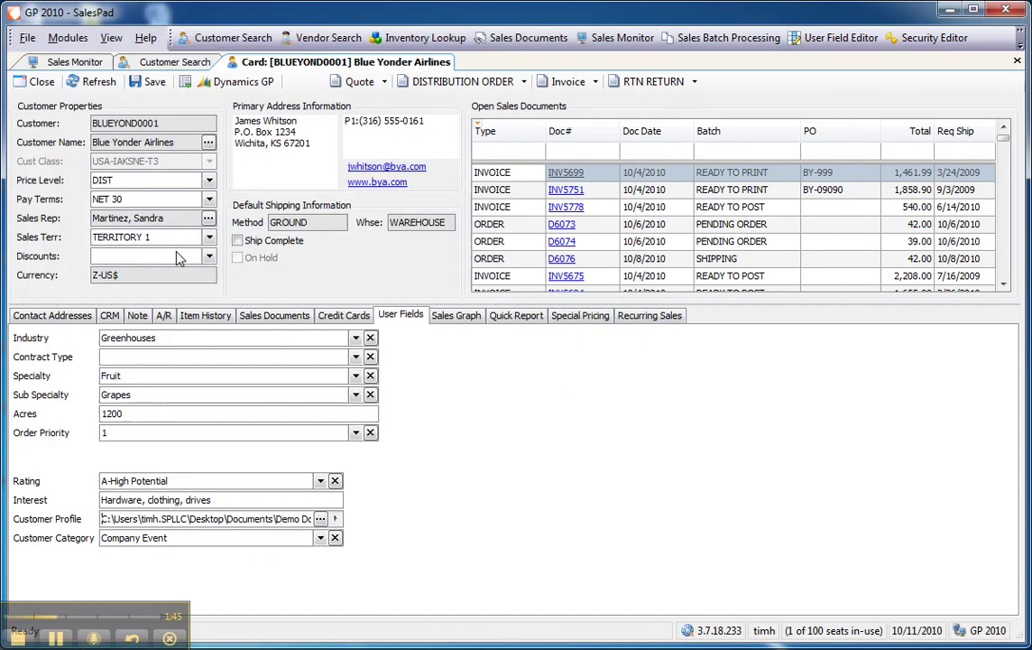
click(336, 521)
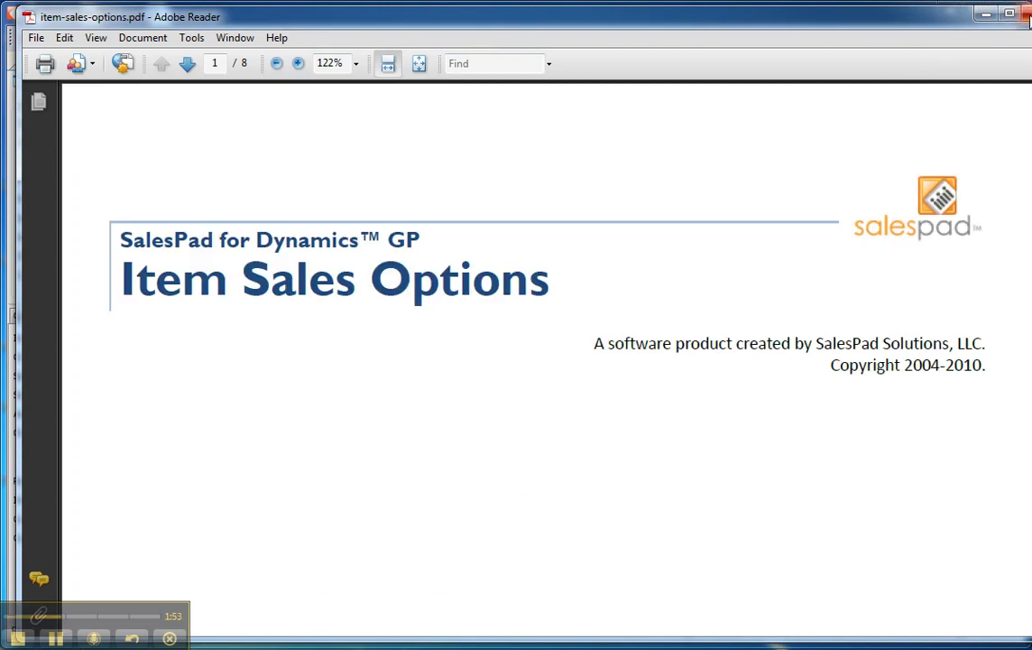
click(1026, 17)
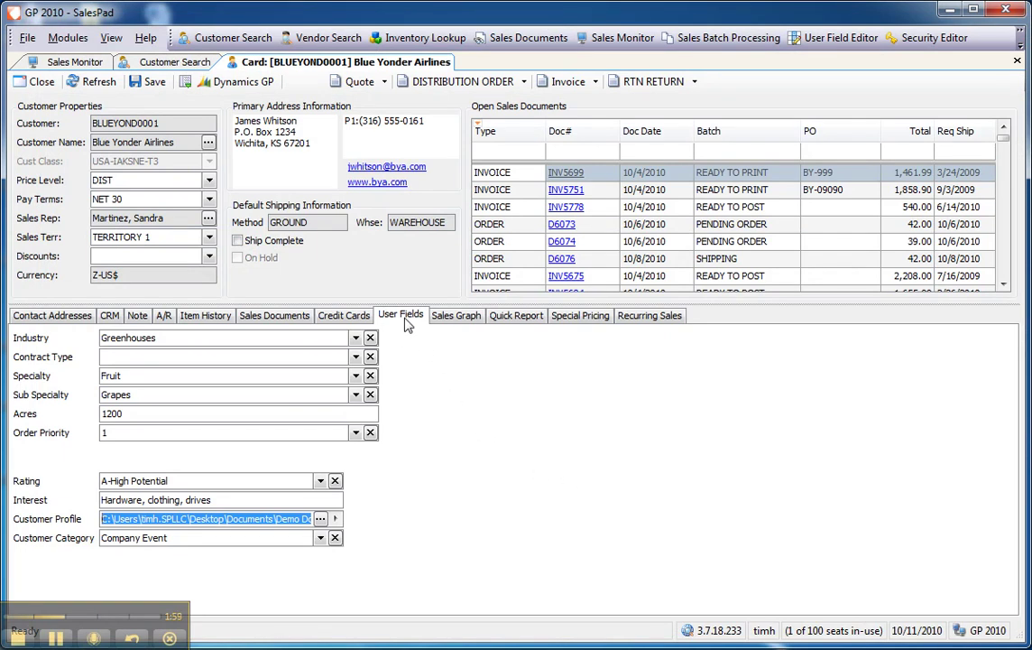
Open order D6073's user fields, view the Catalog Code choices without picking one, and close the order
click(566, 224)
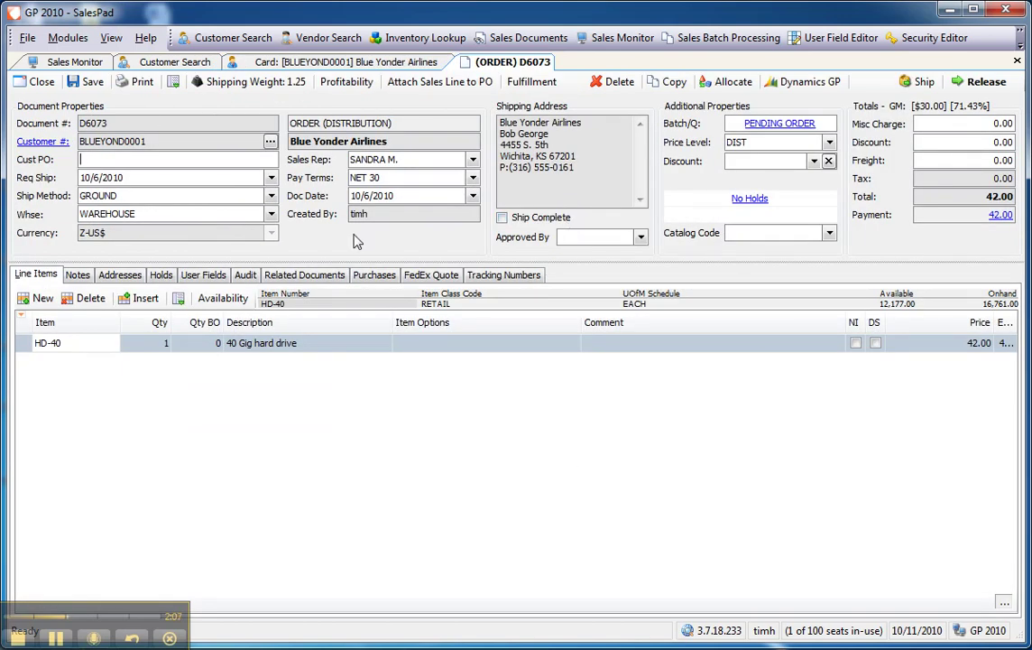
click(205, 279)
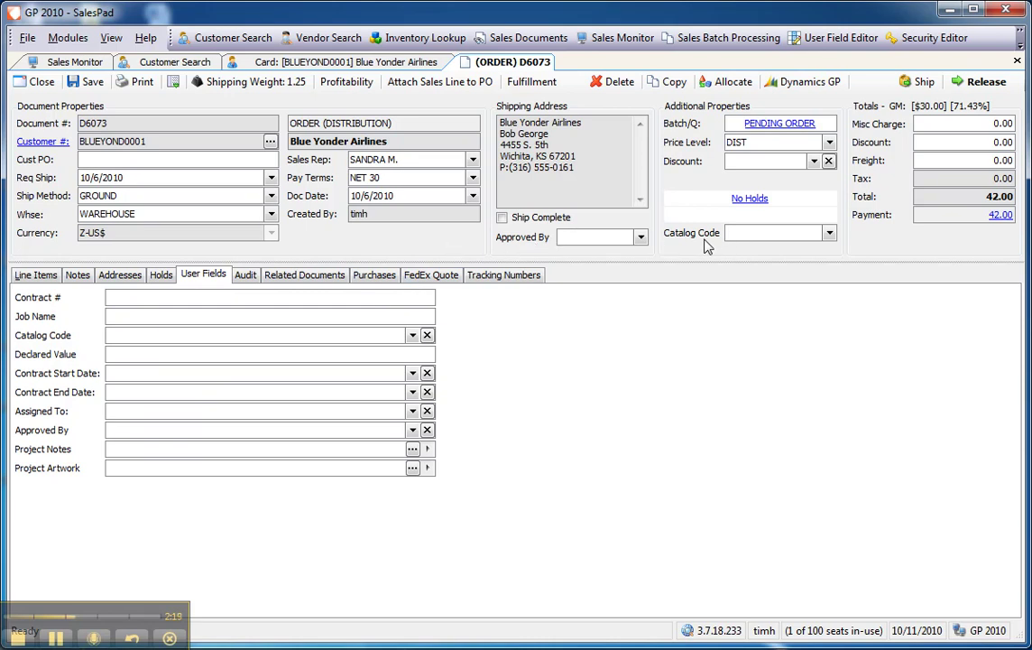
click(830, 234)
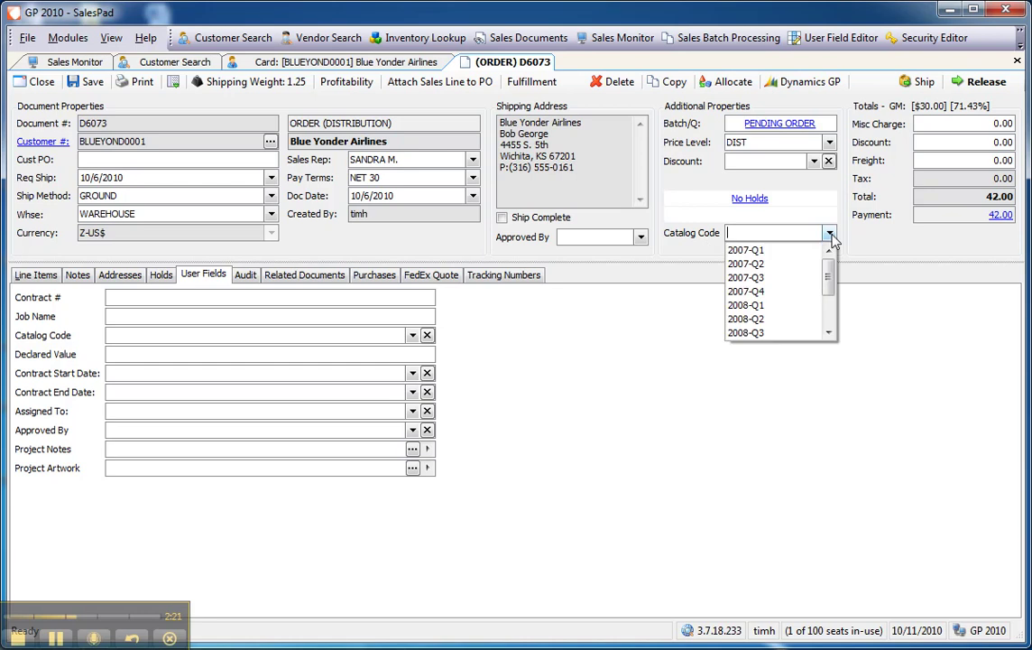
click(445, 257)
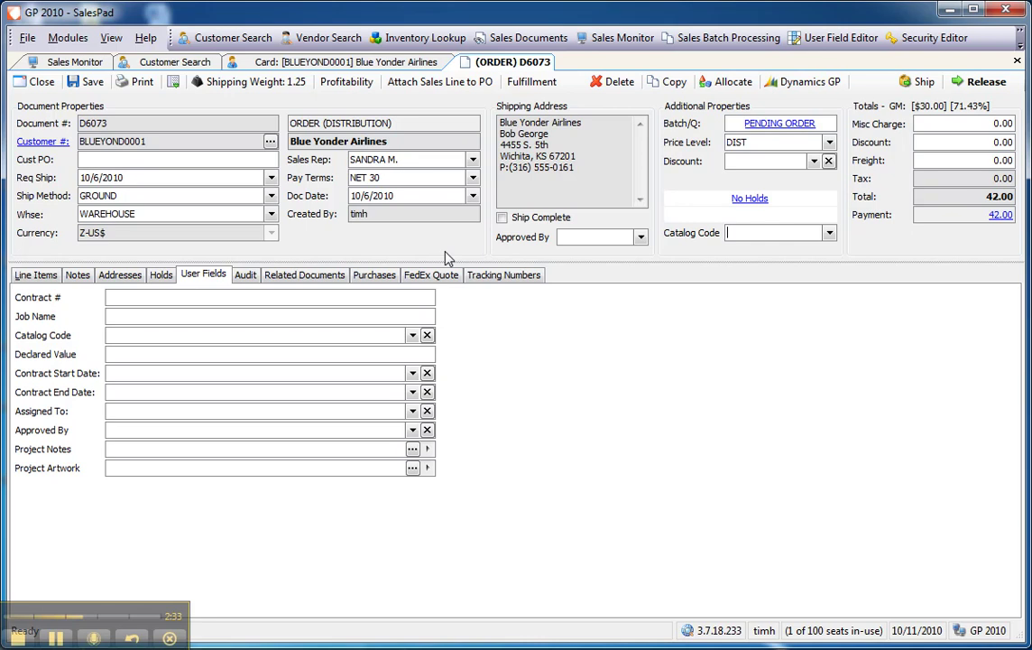
click(38, 84)
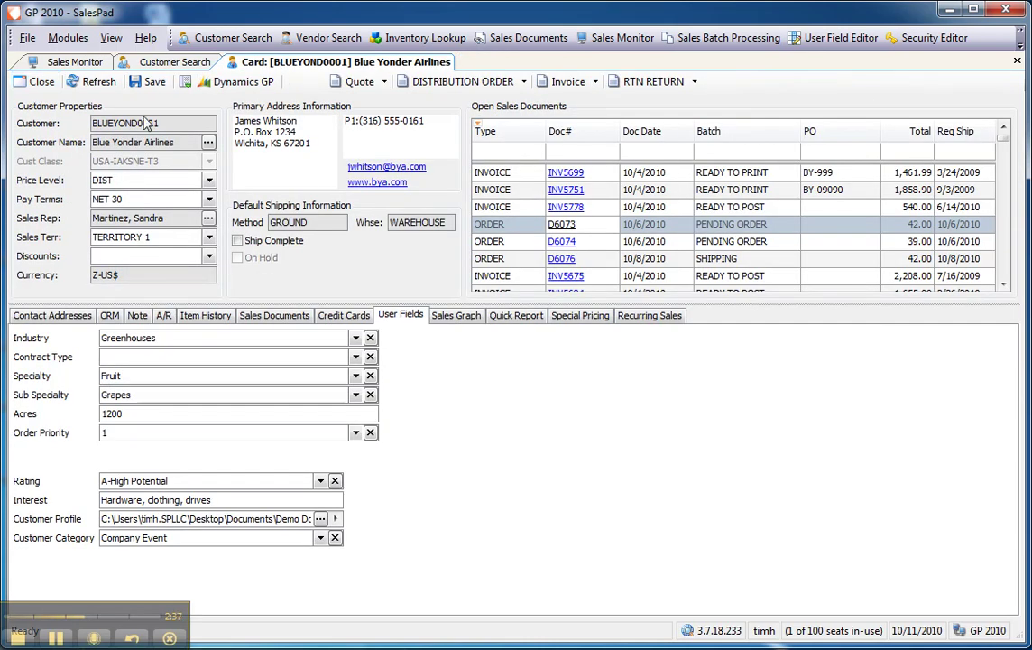
Return to the 'blue' Customer Search results and bring up the grid's column options
click(161, 64)
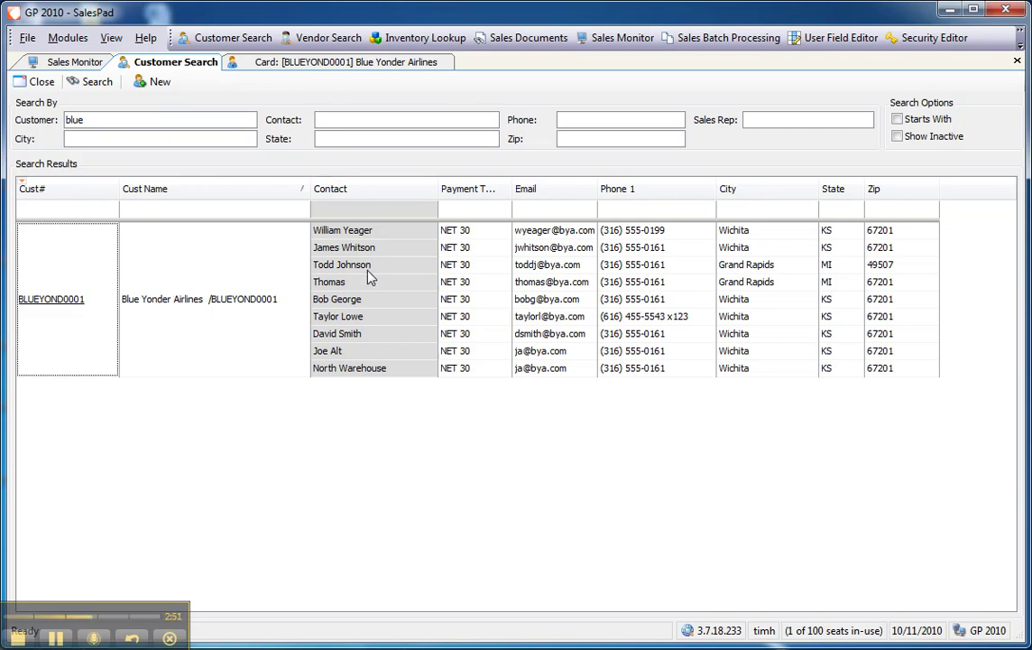
right_click(23, 184)
Add the xContact Title column to the results and move it beside Contact
mouse_move(37, 273)
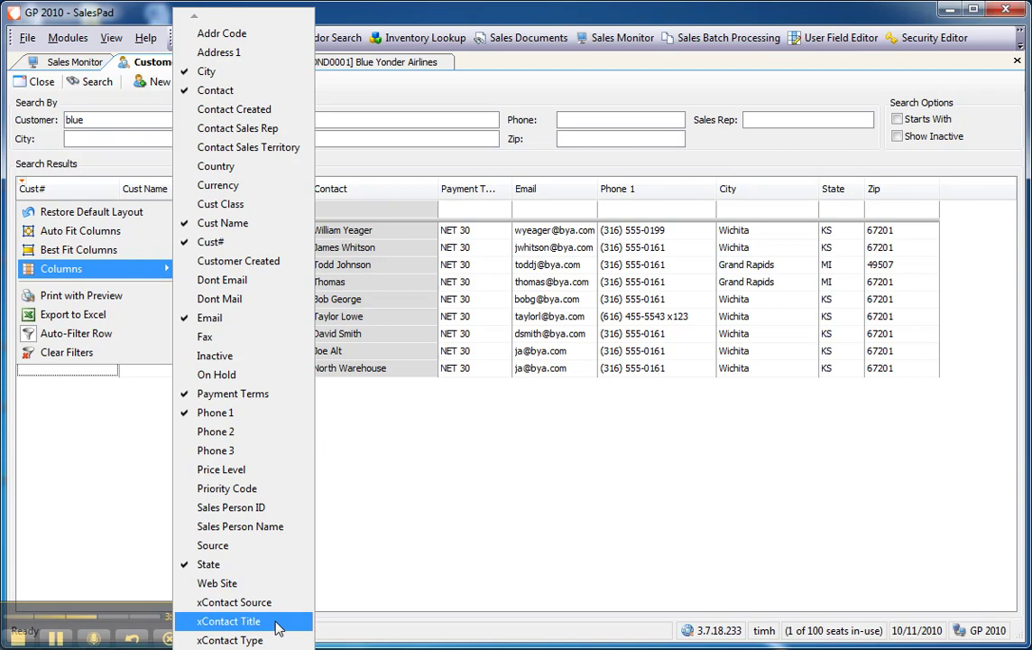
click(224, 629)
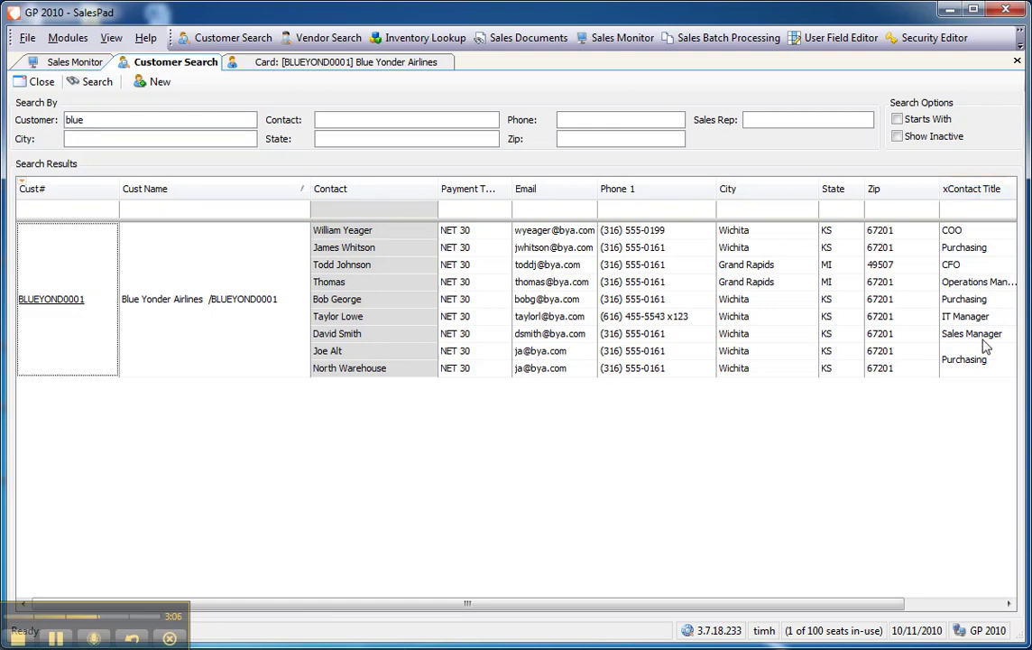
mouse_move(991, 193)
mouse_down()
mouse_move(494, 202)
mouse_move(424, 192)
mouse_up()
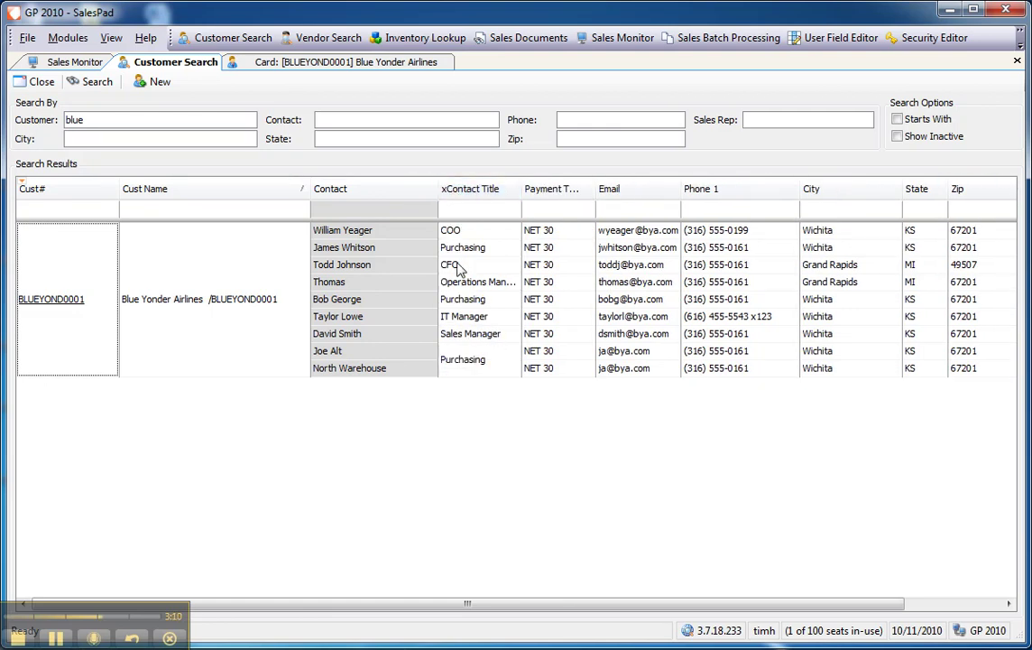
Clear the 'blue' text from the Customer search field
click(97, 120)
key(End)
key(BackSpace)
text(e)
key(Return)
key(Delete)
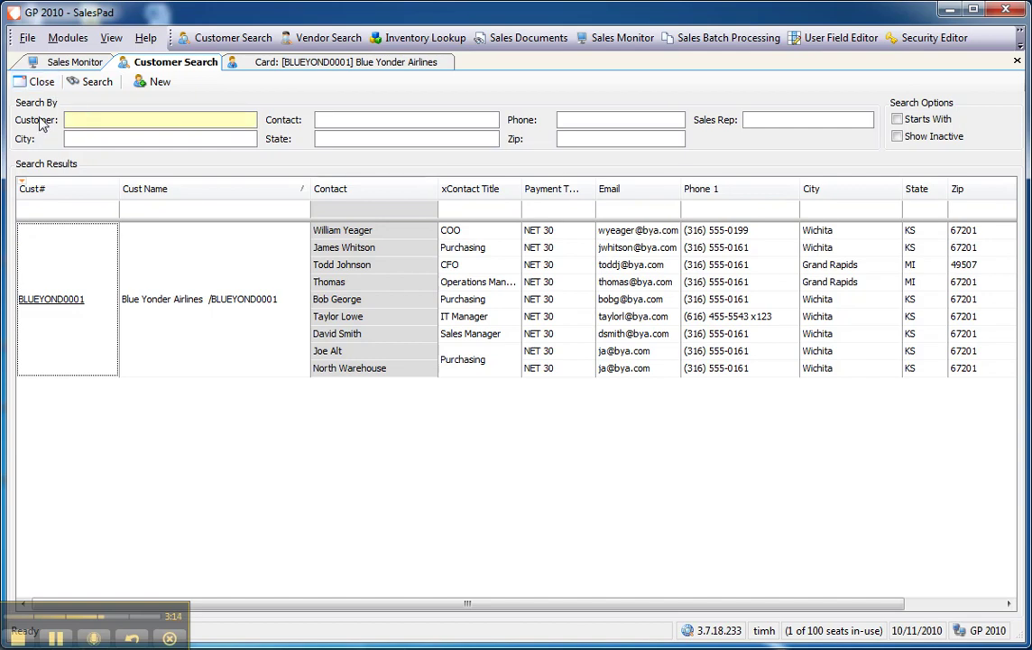
Search all customers without criteria, then filter xContact Title on 'pres'
click(90, 81)
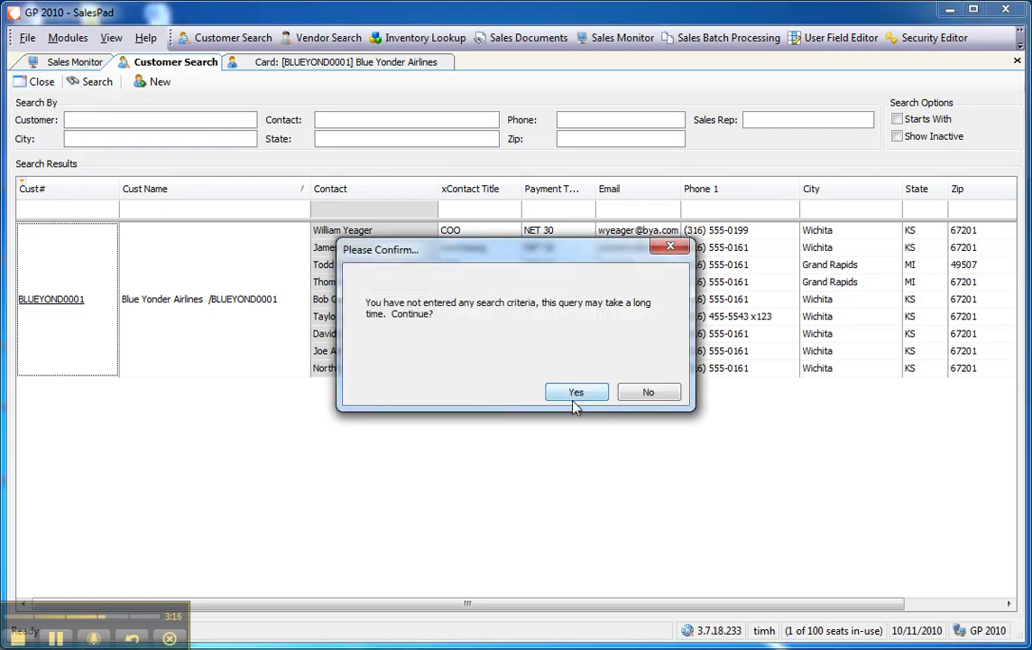
click(576, 392)
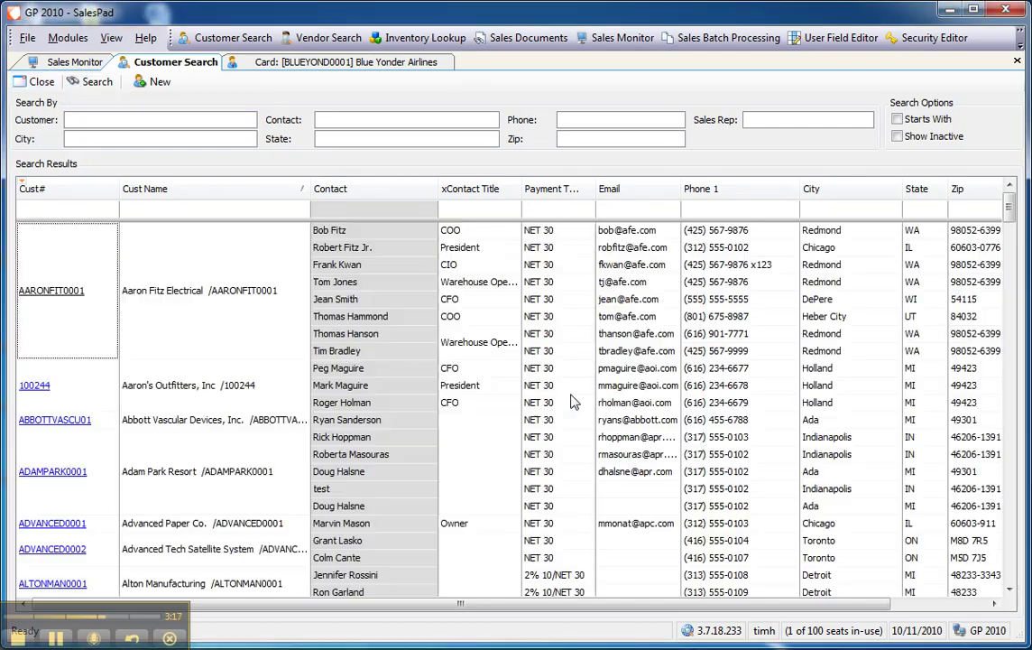
click(469, 210)
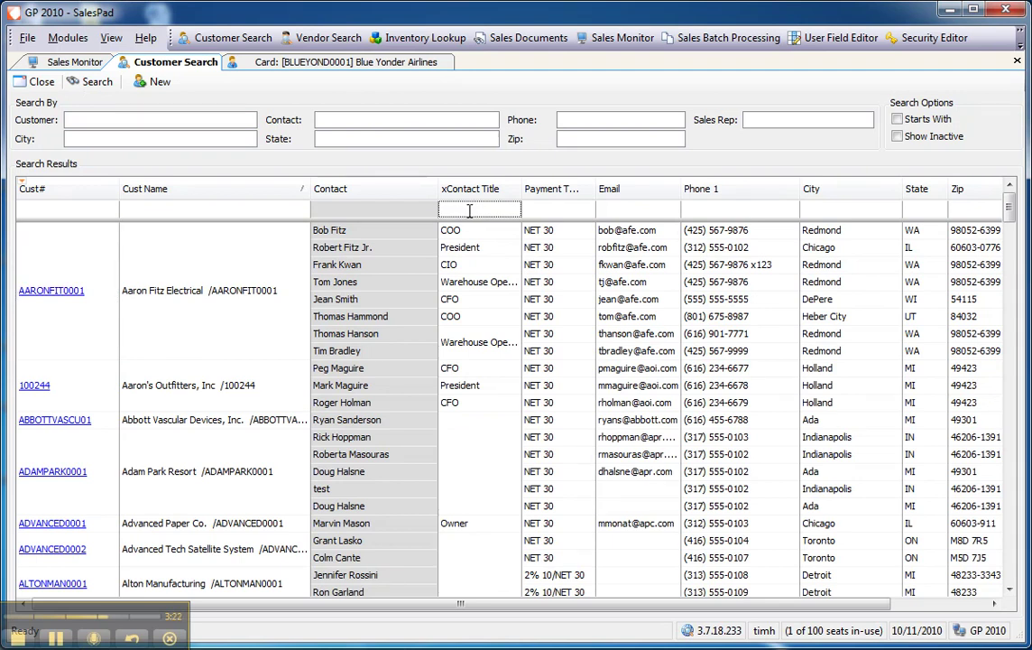
text(pres)
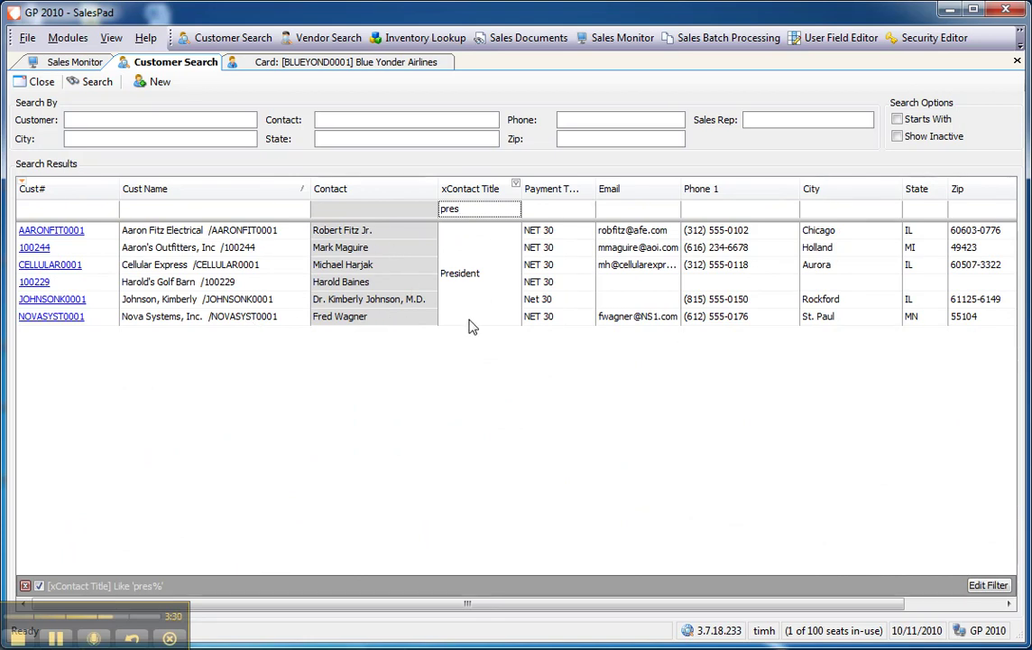
Look up item a100 in Inventory Lookup, then open and close its A100 User Guide data sheet
click(424, 38)
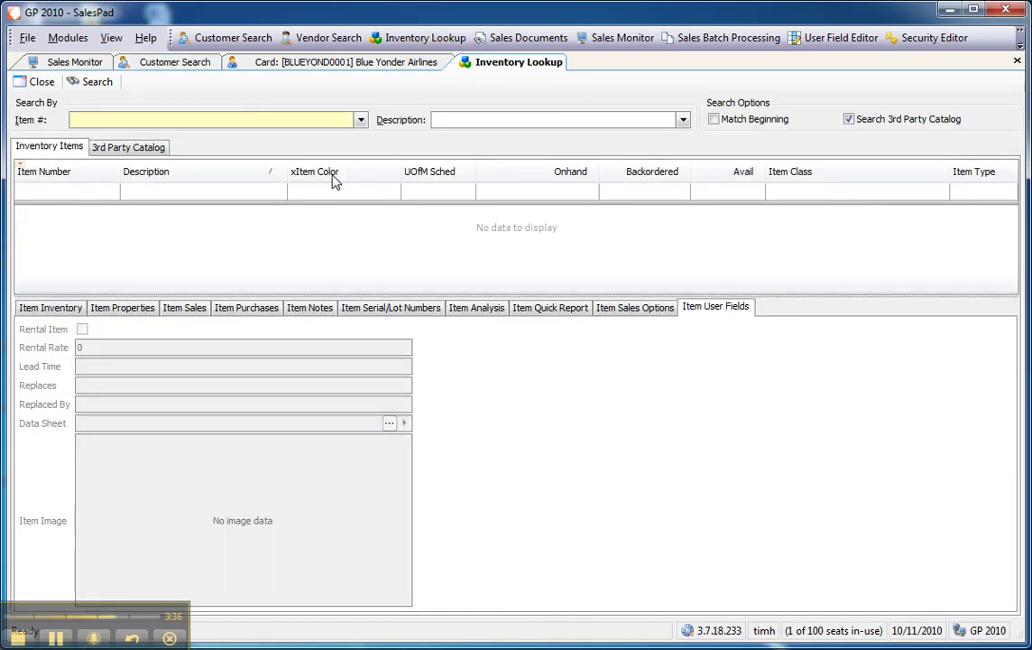
text(a100)
key(Return)
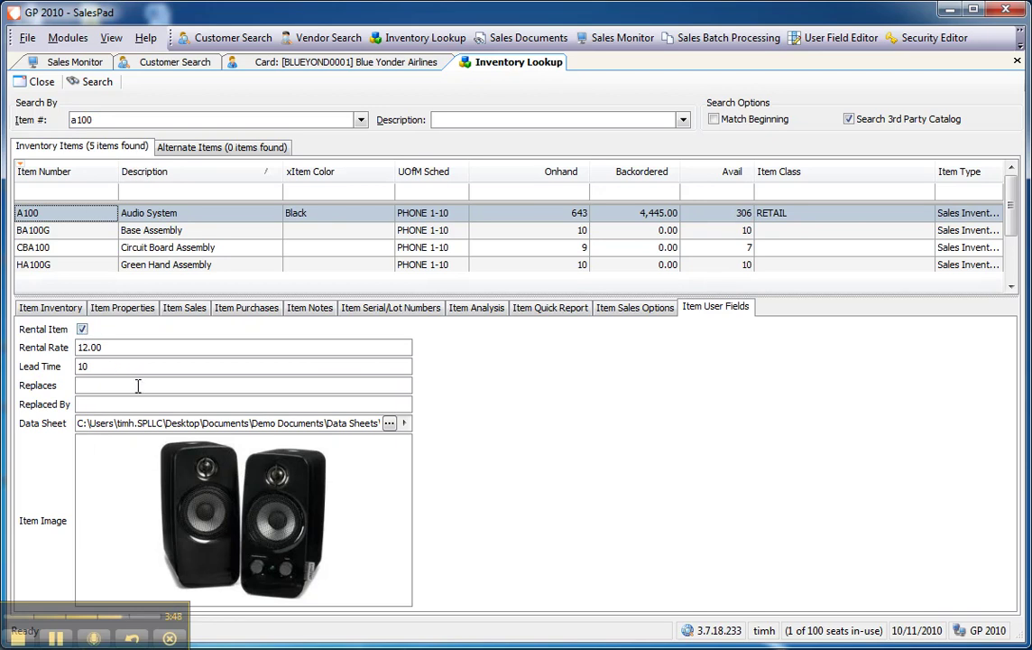
click(393, 426)
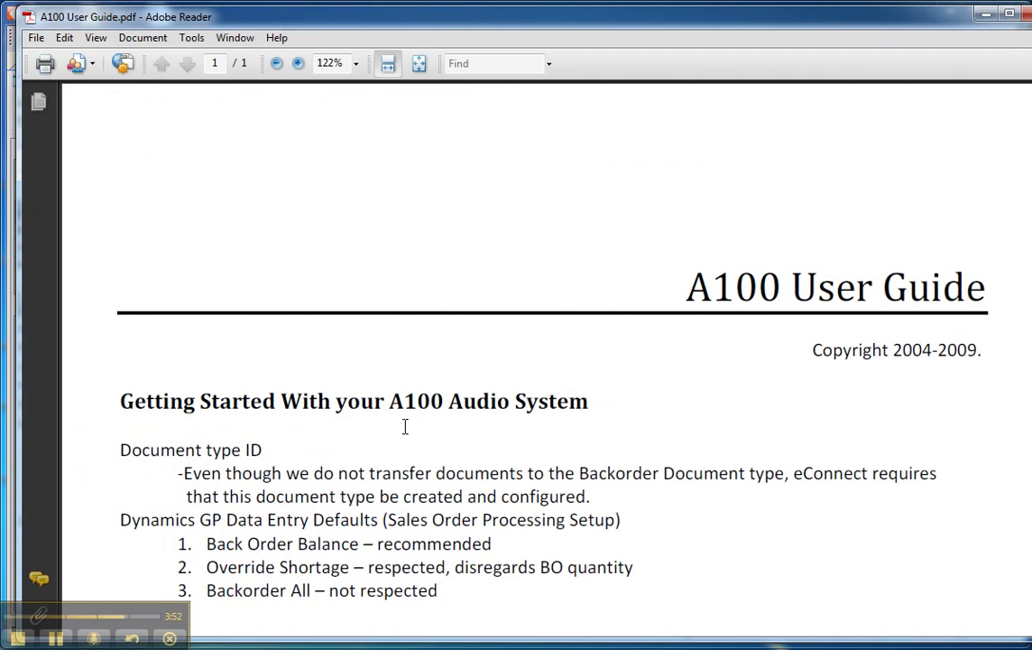
click(1028, 14)
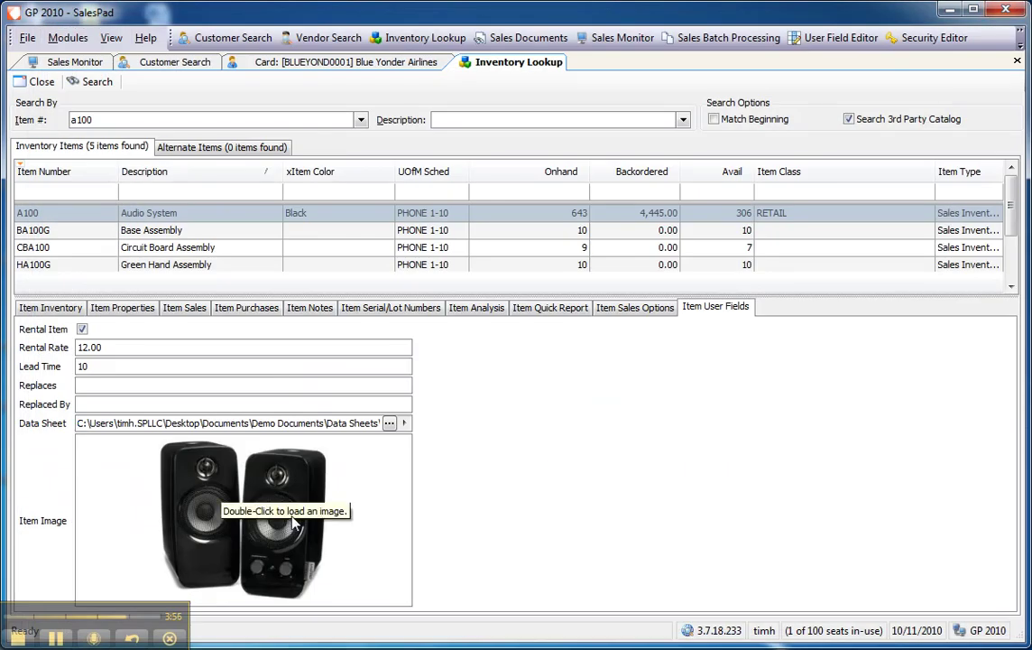